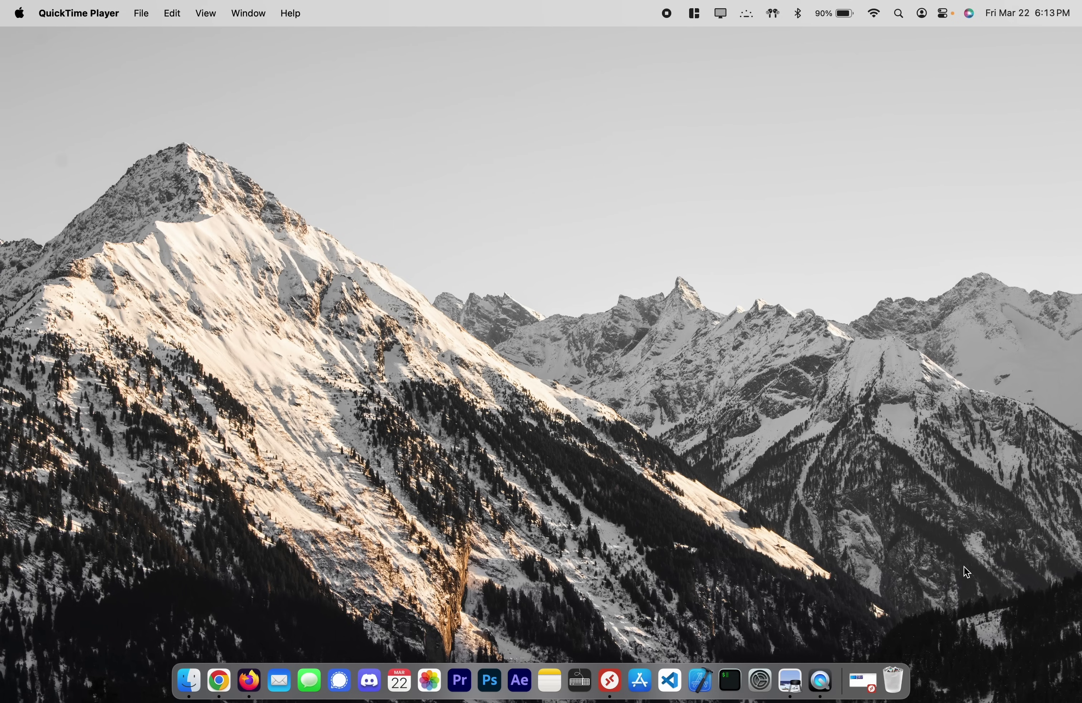
- Search the App Store for 'remote', confirm Microsoft Remote Desktop shows Open, then close the store
{"action": "left_click", "coordinate": [646, 678]}
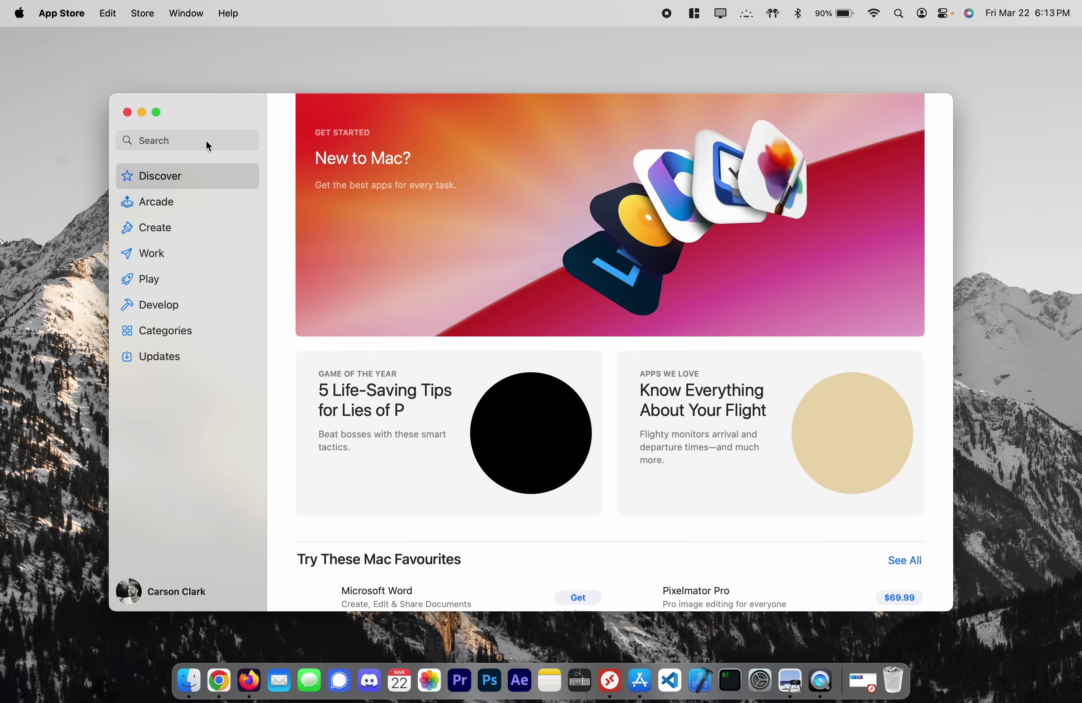
{"action": "left_click", "coordinate": [205, 142]}
{"action": "type", "text": "remote"}
{"action": "key", "text": "Return"}
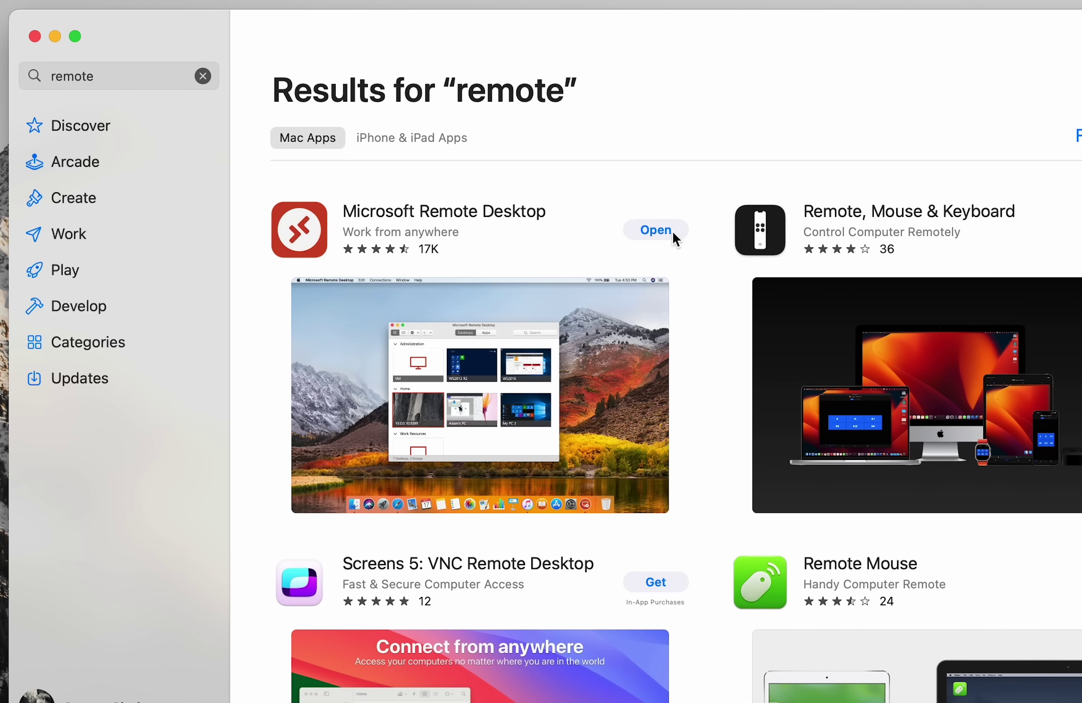
{"action": "left_click", "coordinate": [38, 35]}
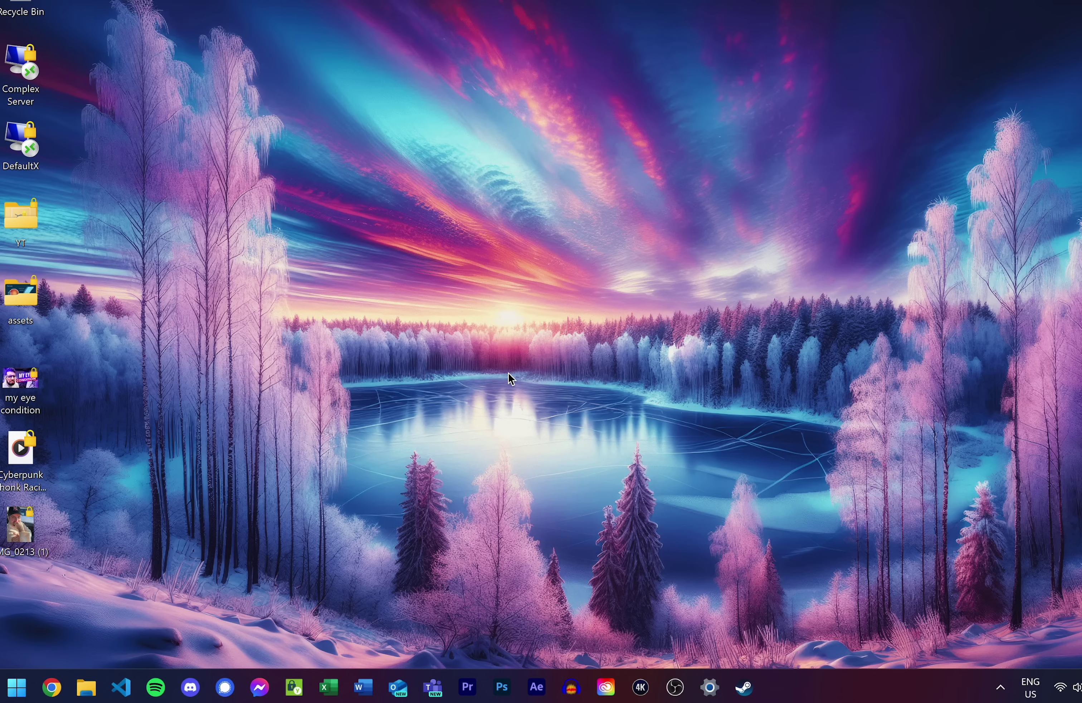
- Check Windows Remote Desktop settings show remote access On for PC 'mainrig', then return to the Mac
{"action": "left_click", "coordinate": [20, 696]}
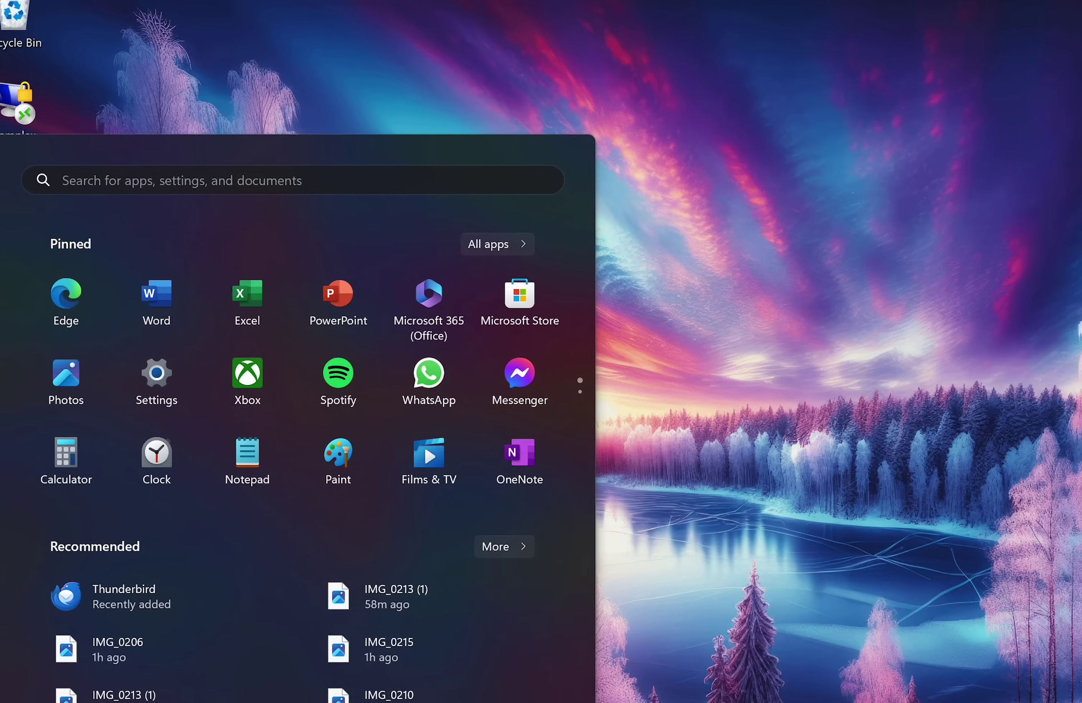
{"action": "type", "text": "remote desktop se"}
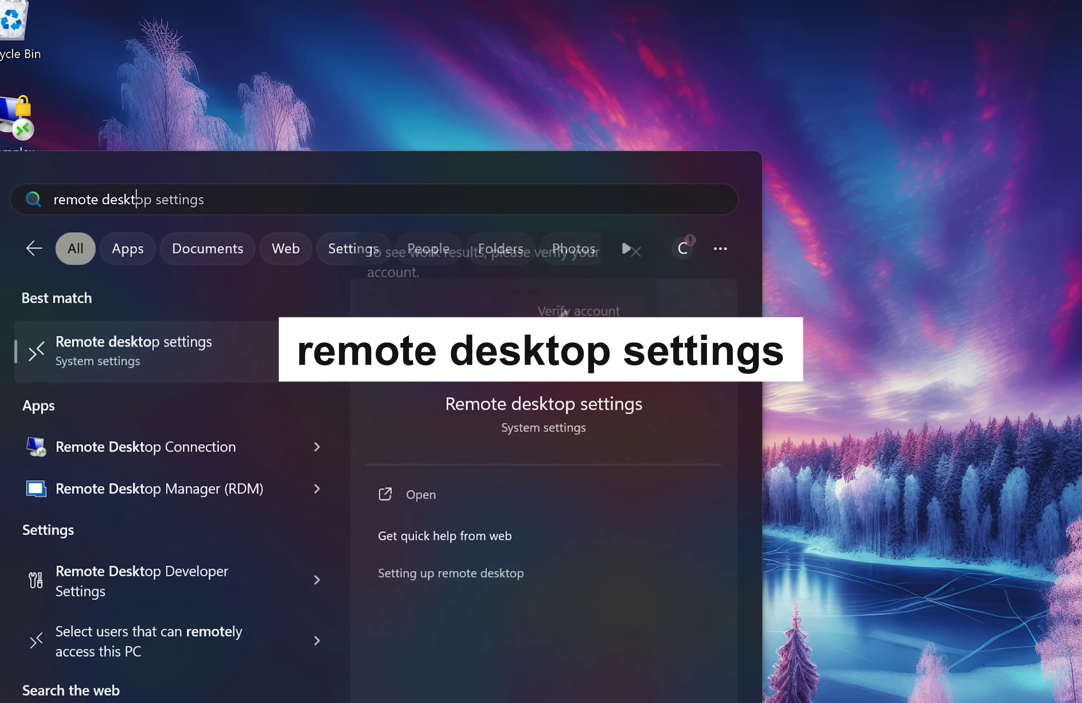
{"action": "type", "text": "ttings"}
{"action": "key", "text": "Return"}
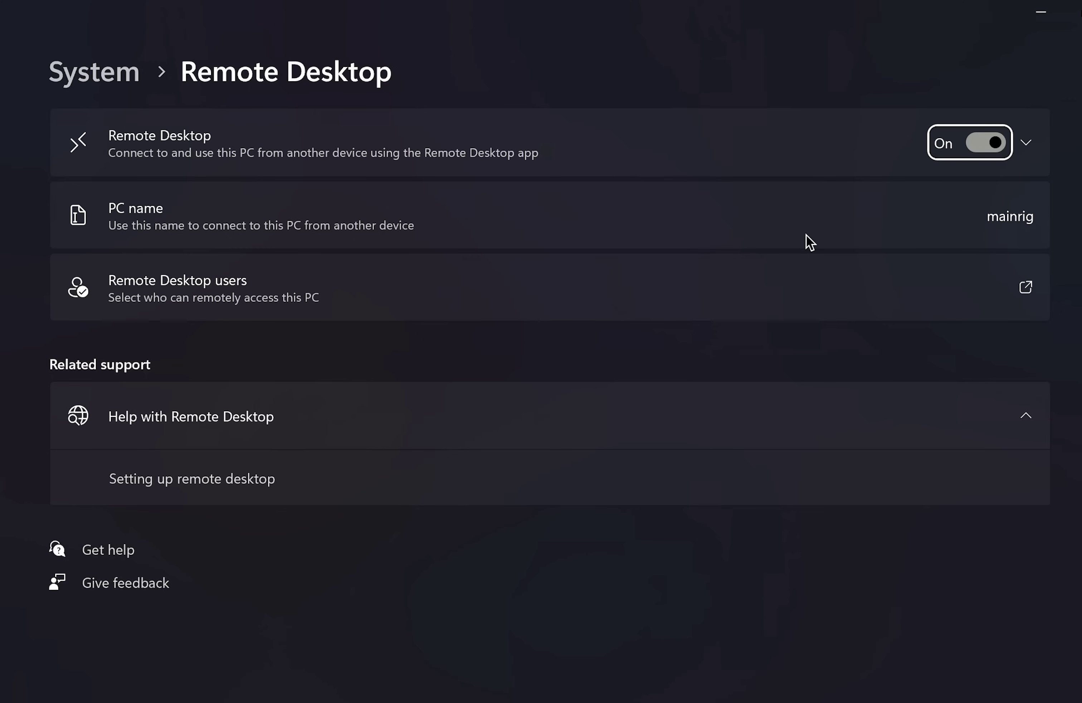
{"action": "key", "text": "ctrl+Left"}
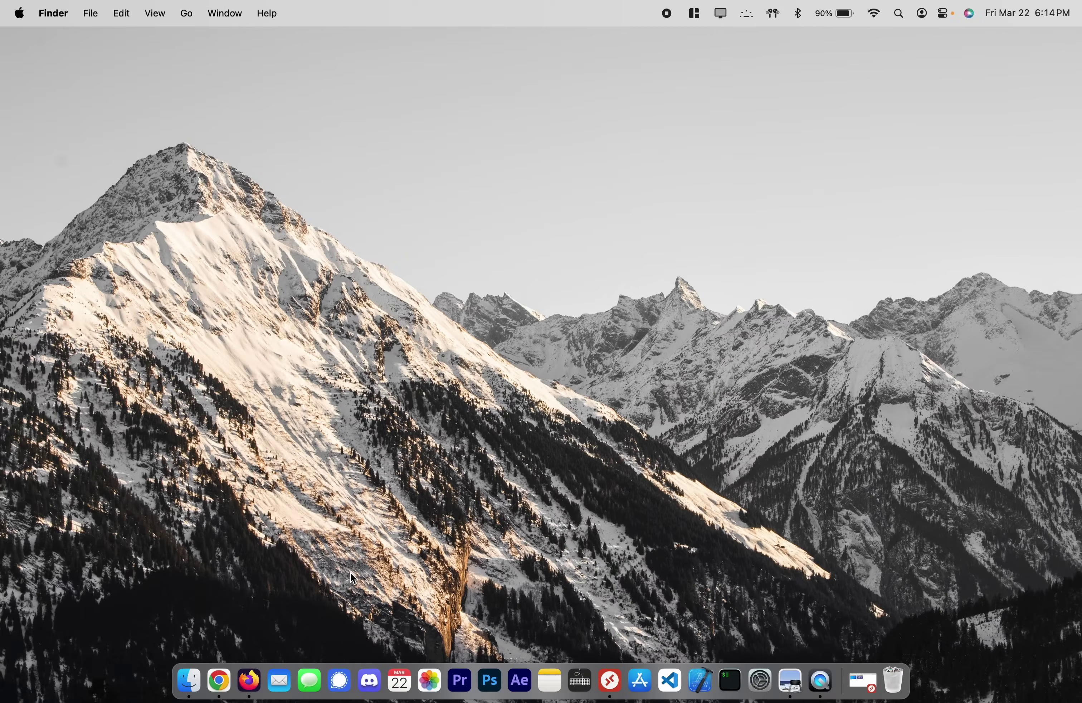
- Launch Microsoft Remote Desktop and choose Add PC from the + menu
{"action": "left_click", "coordinate": [862, 681]}
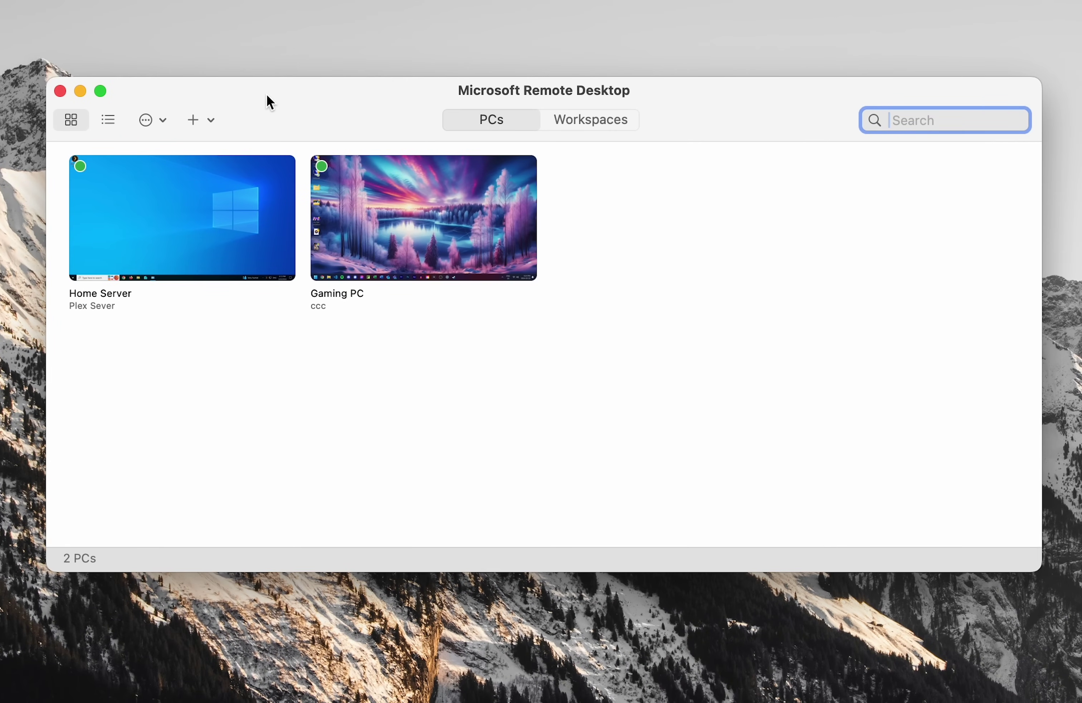
{"action": "left_click", "coordinate": [415, 217]}
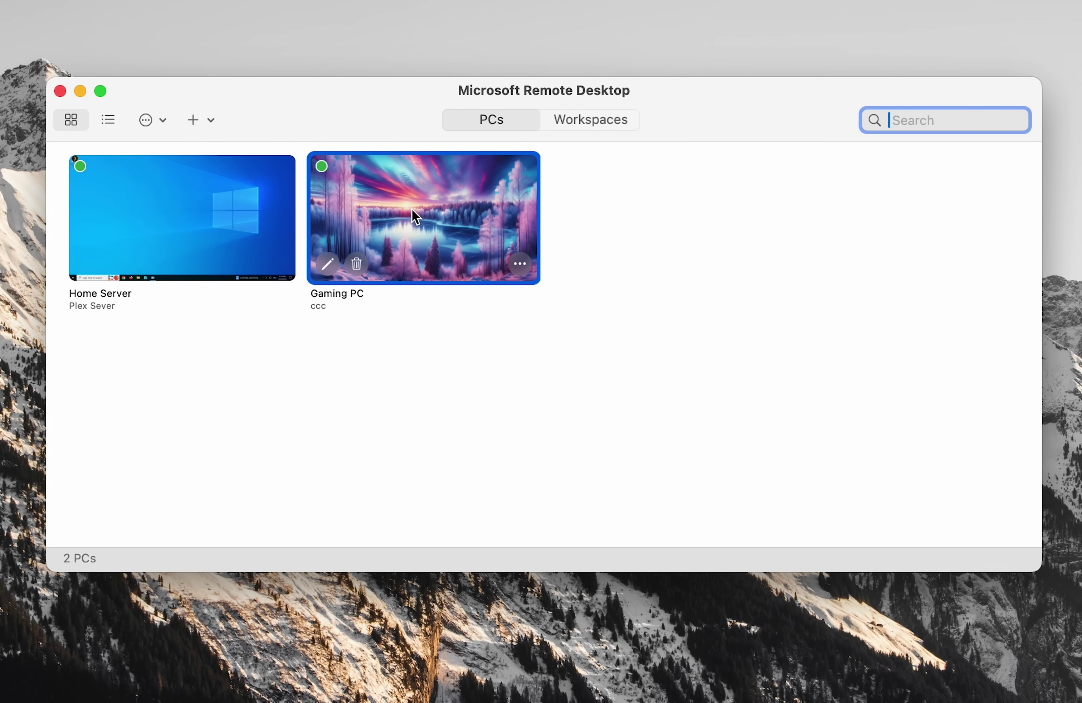
{"action": "left_click", "coordinate": [425, 358]}
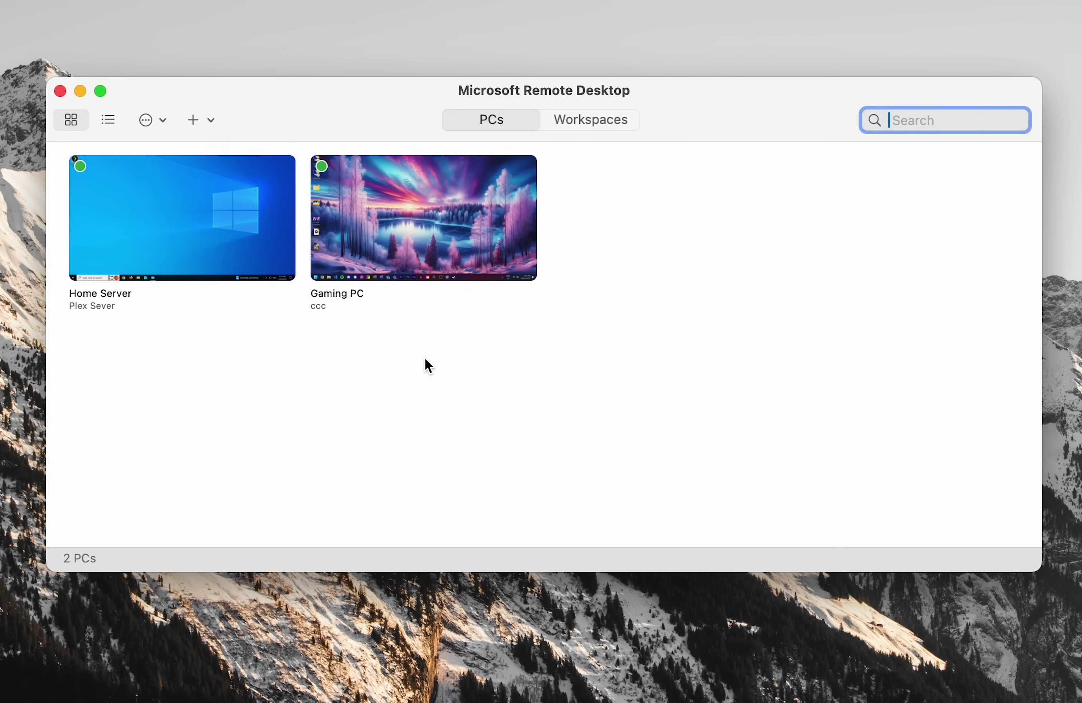
{"action": "left_click", "coordinate": [196, 120]}
{"action": "left_click", "coordinate": [206, 155]}
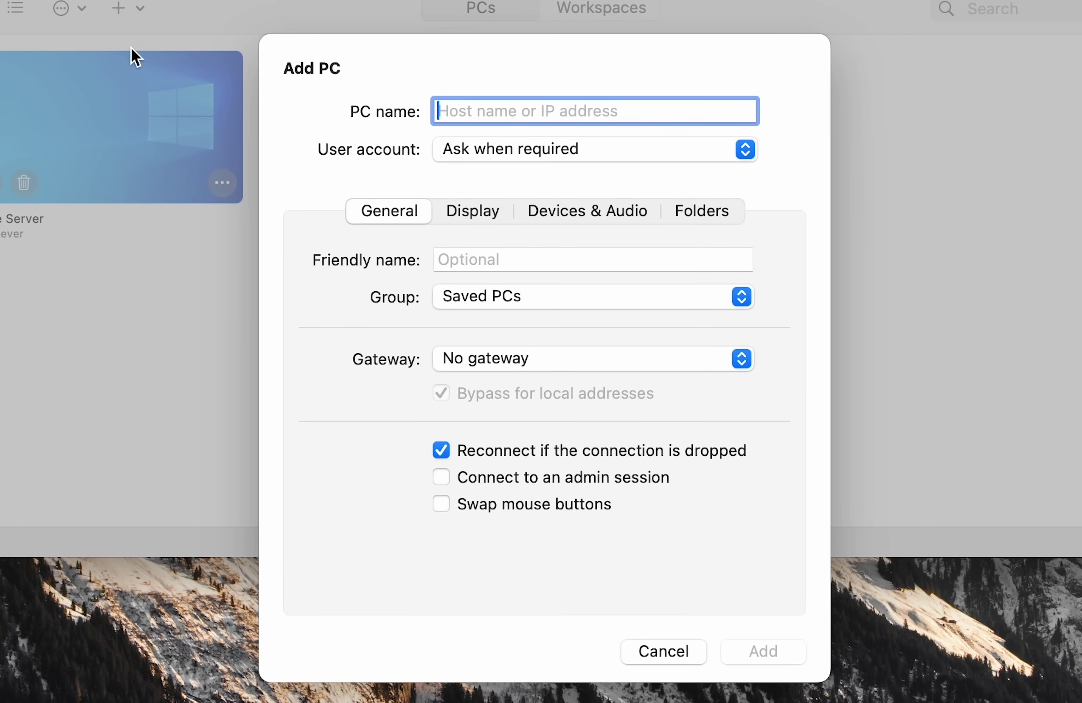
- Name the PC 'jumpman' and attach a new user account with its username and password
{"action": "type", "text": "jumpman"}
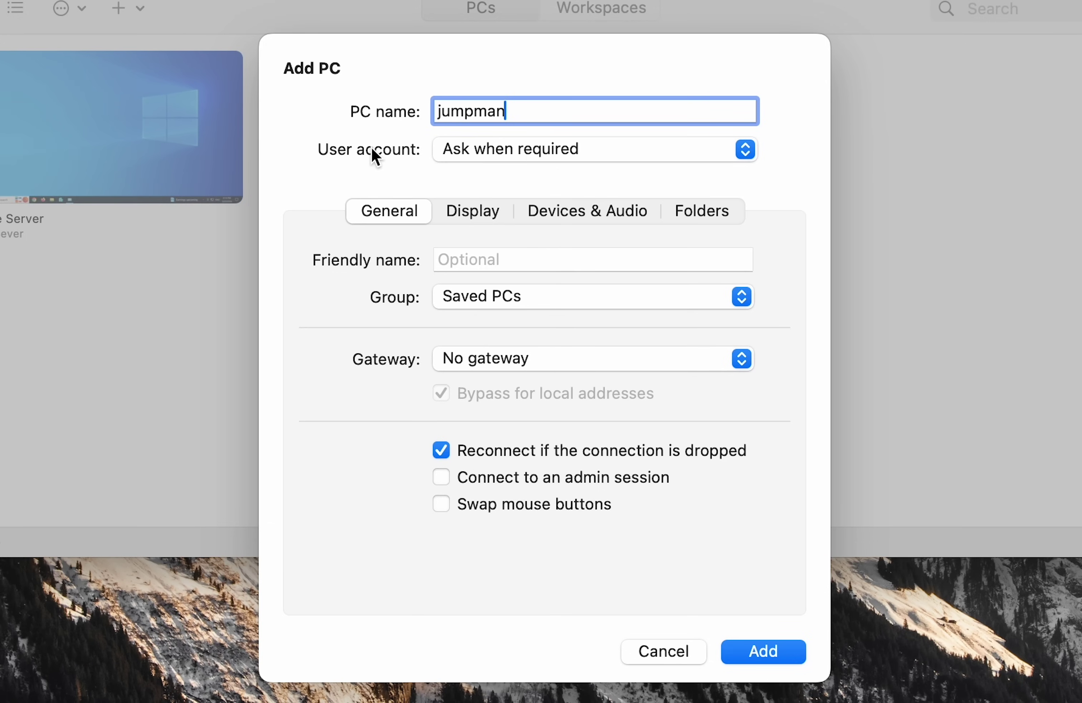
{"action": "left_click", "coordinate": [489, 153]}
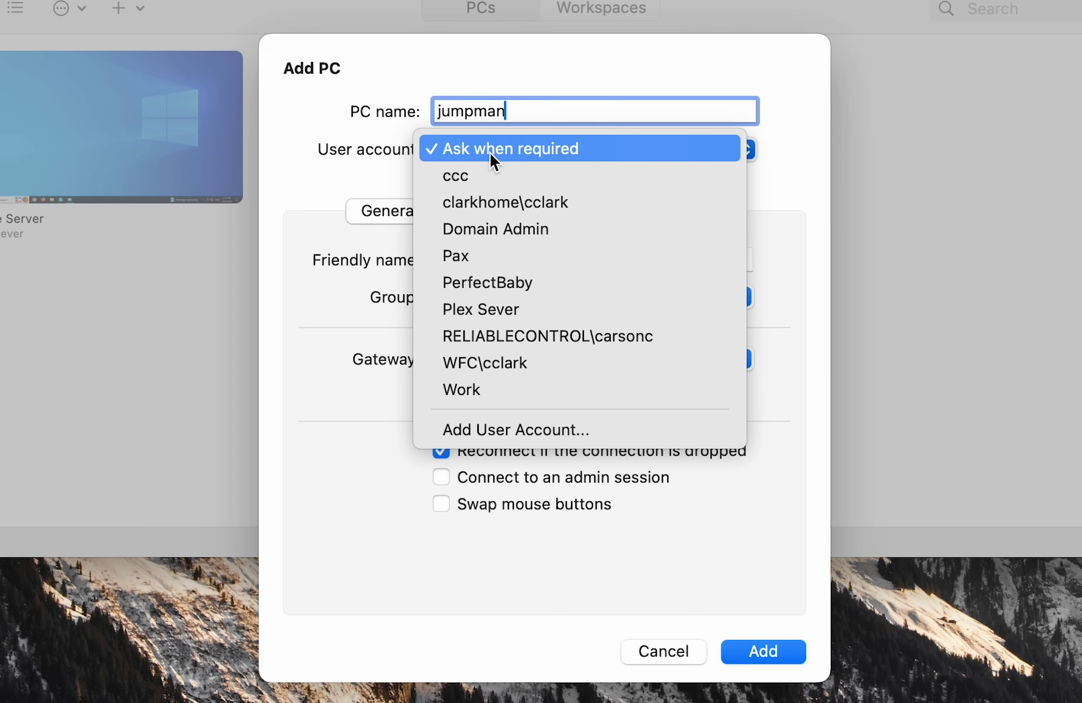
{"action": "left_click", "coordinate": [490, 434]}
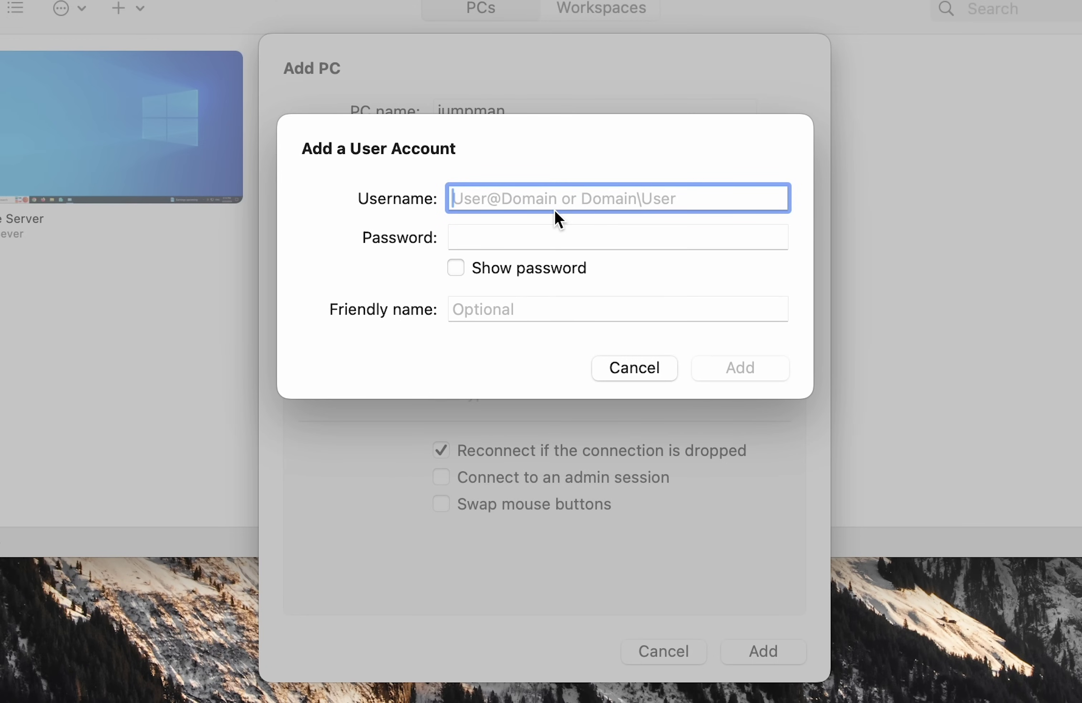
{"action": "type", "text": "PerfectBaby"}
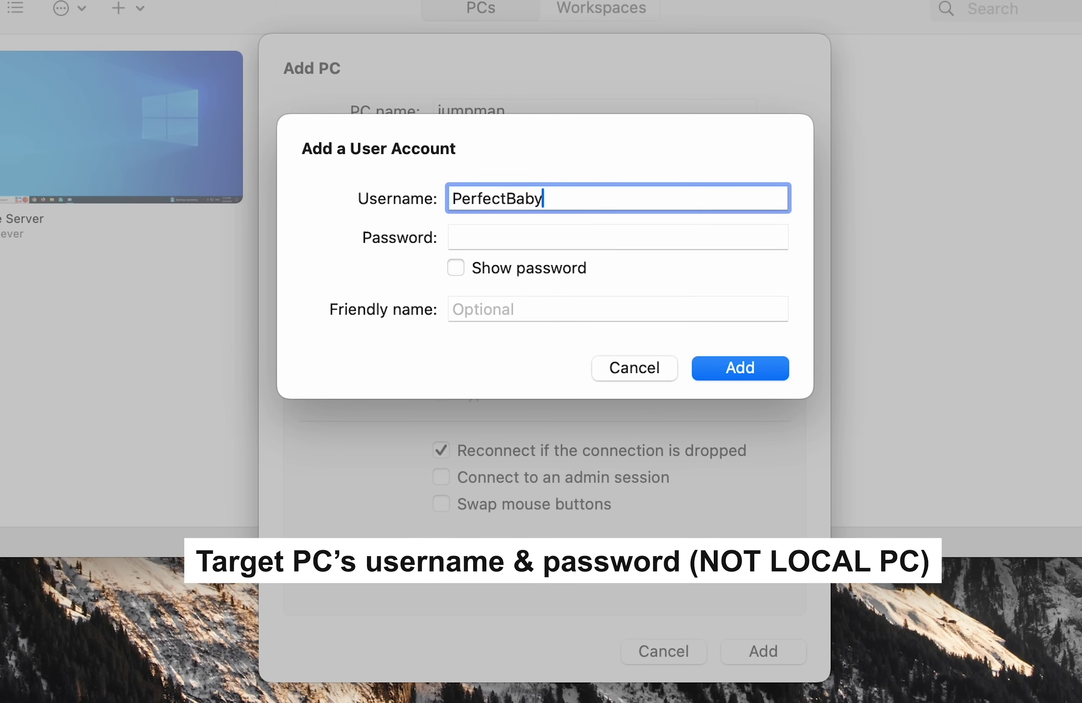
{"action": "left_click", "coordinate": [542, 232]}
{"action": "type", "text": "****"}
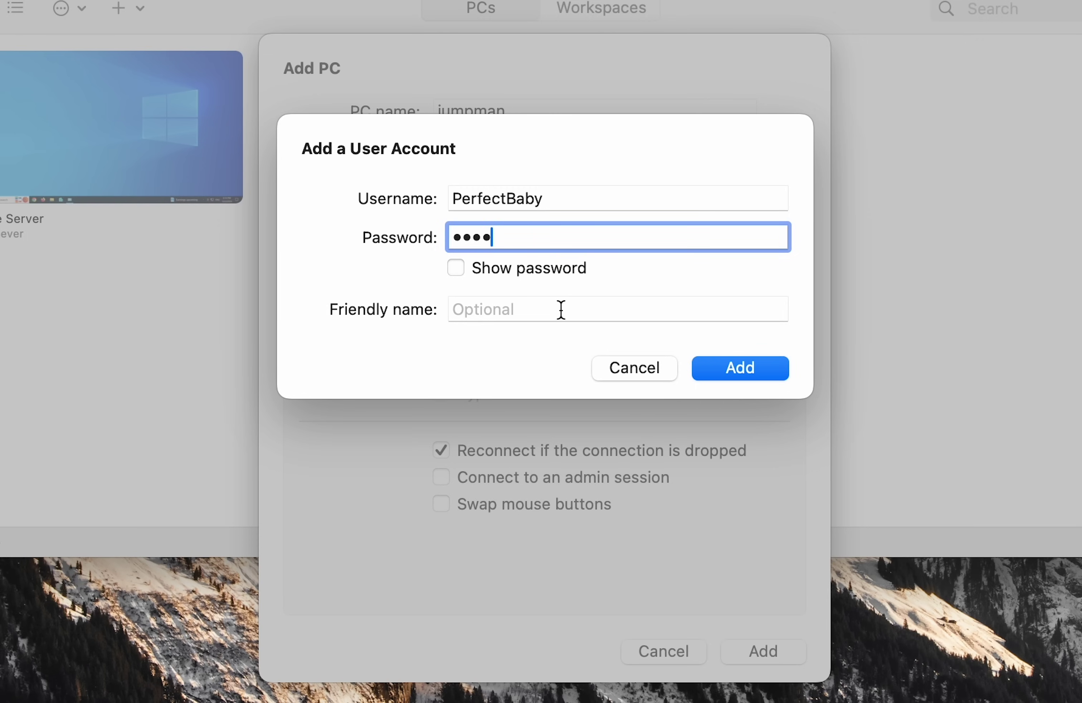
{"action": "left_click", "coordinate": [735, 364]}
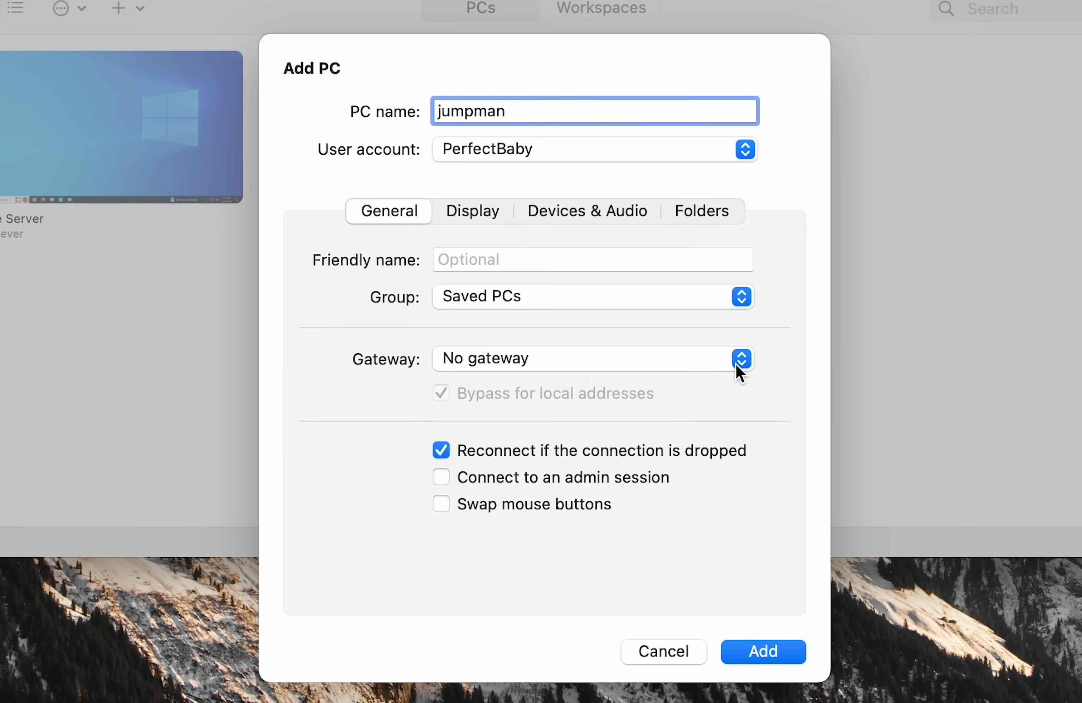
- Review the Display and General settings, then add jumpman to the saved PCs list
{"action": "left_click", "coordinate": [474, 211]}
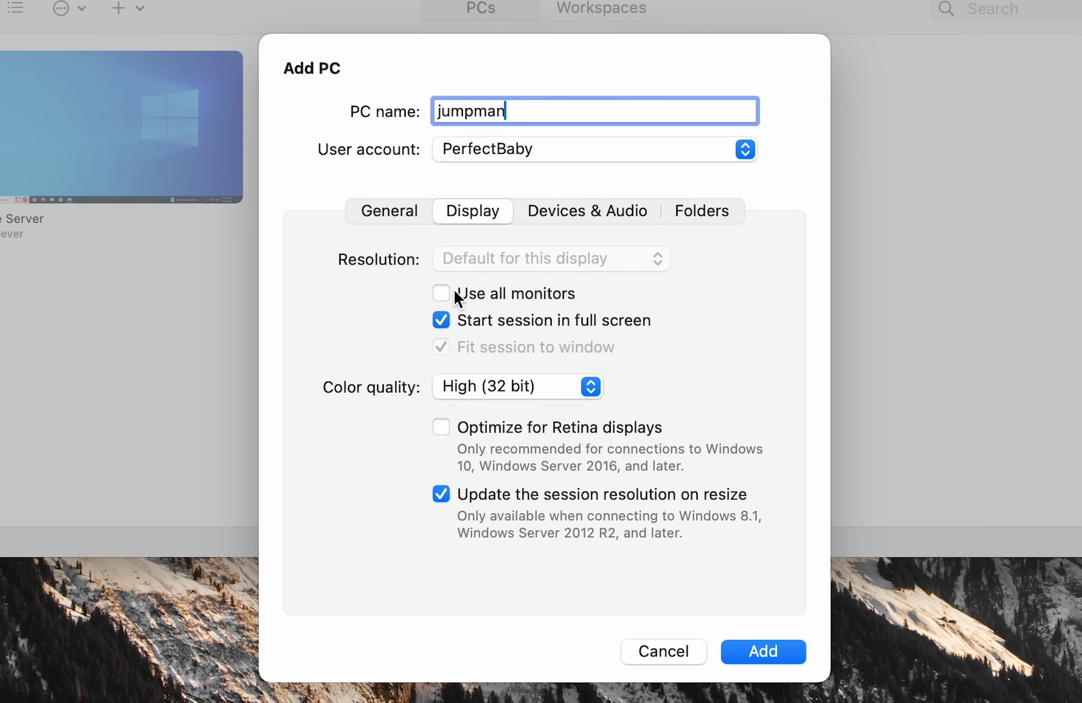
{"action": "left_click", "coordinate": [386, 214]}
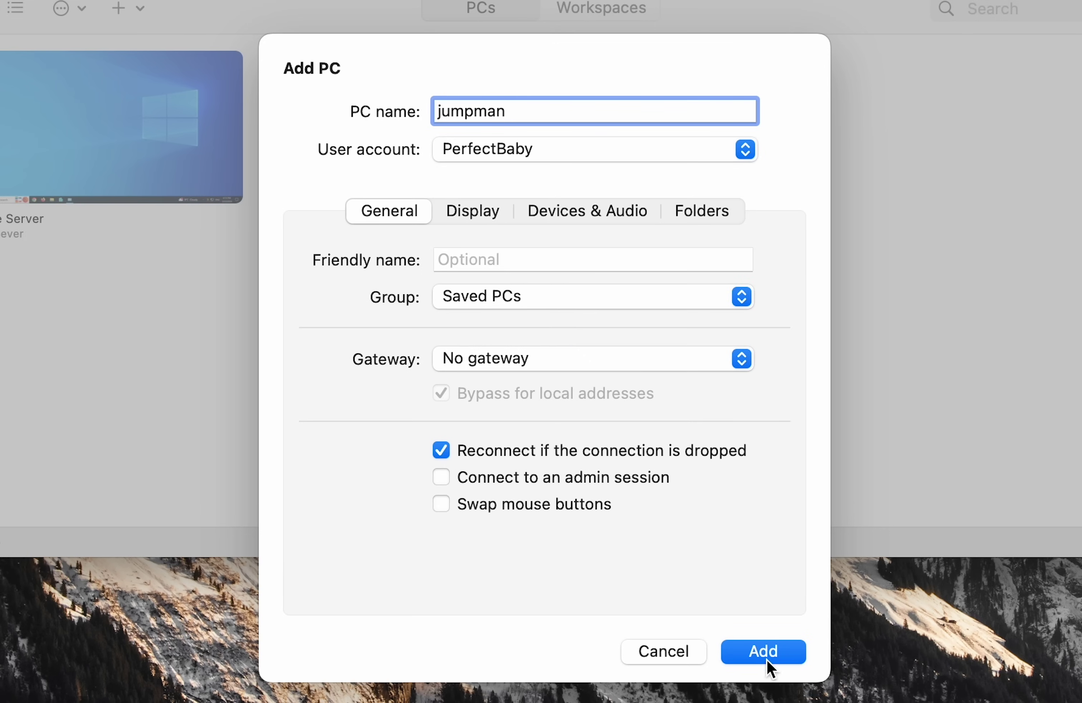
{"action": "left_click", "coordinate": [767, 660]}
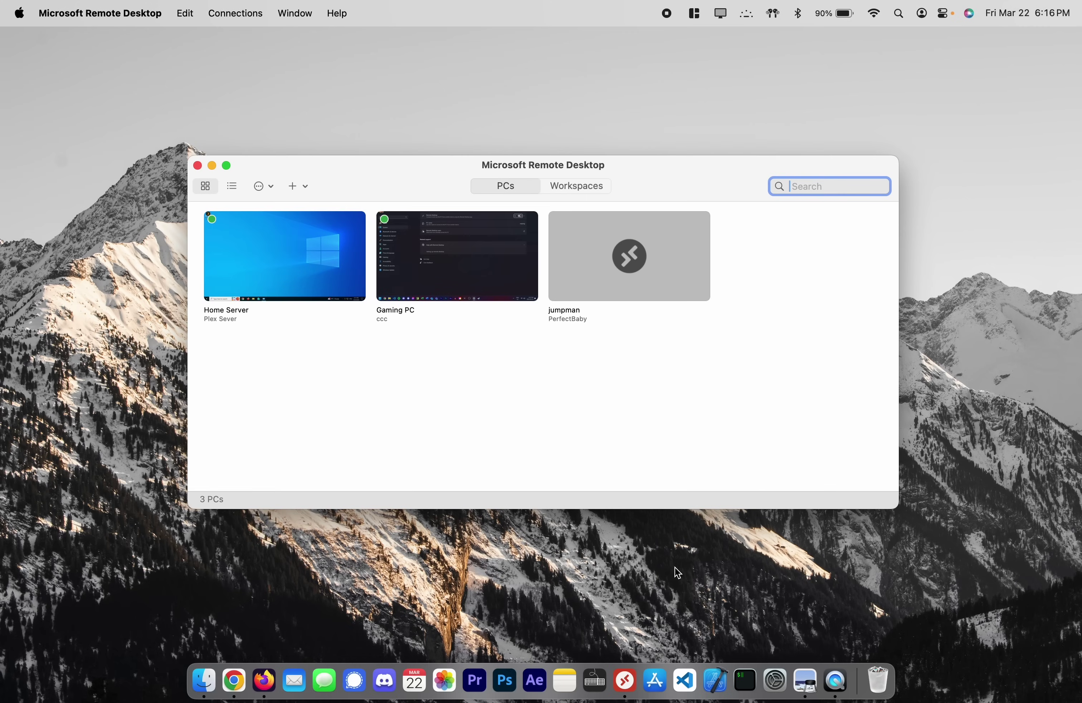
- Connect to jumpman, trusting its self-signed certificate to reach the remote Windows desktop
{"action": "mouse_move", "coordinate": [634, 256]}
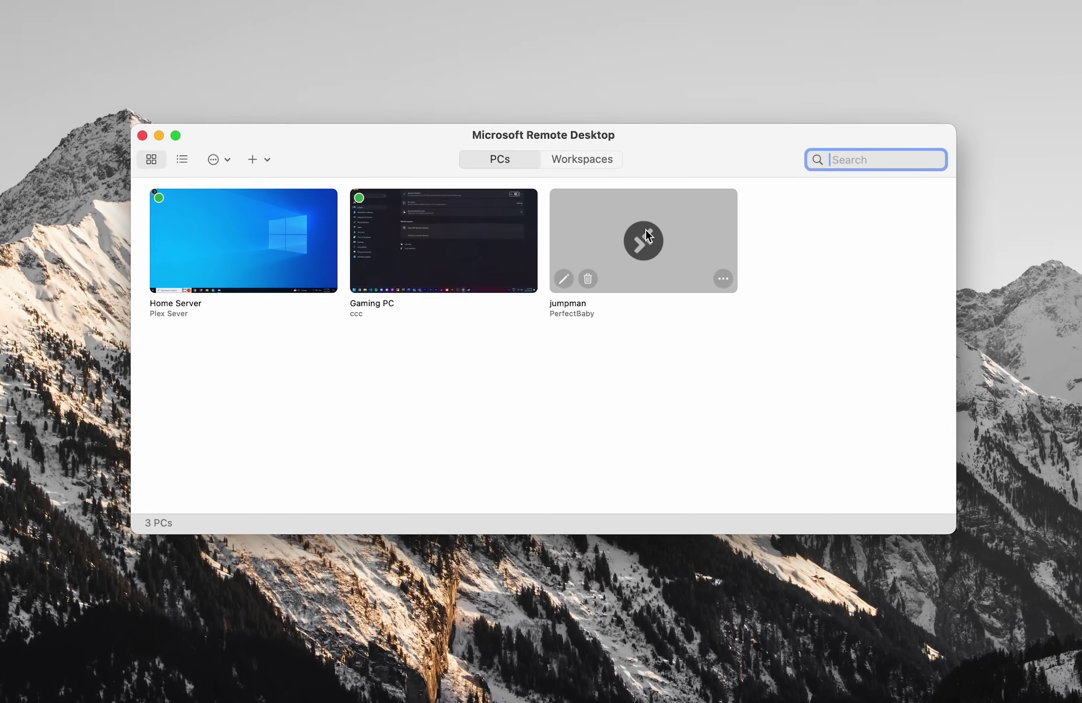
{"action": "right_click", "coordinate": [649, 236]}
{"action": "left_click", "coordinate": [664, 241]}
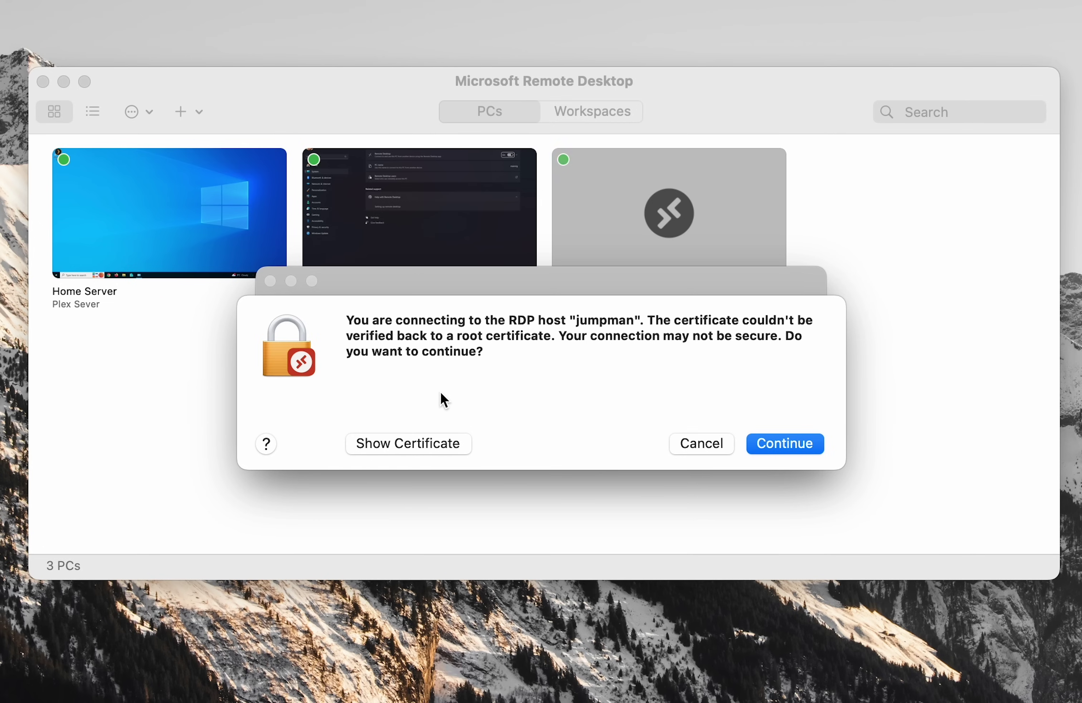
{"action": "left_click", "coordinate": [416, 444]}
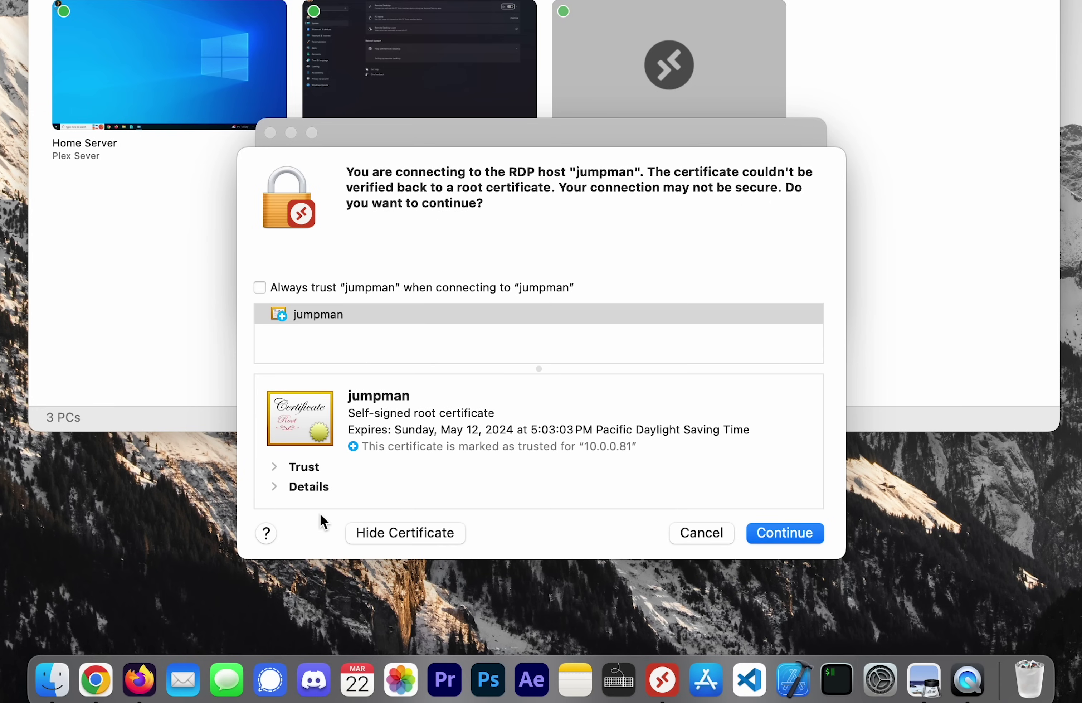
{"action": "left_click", "coordinate": [274, 467]}
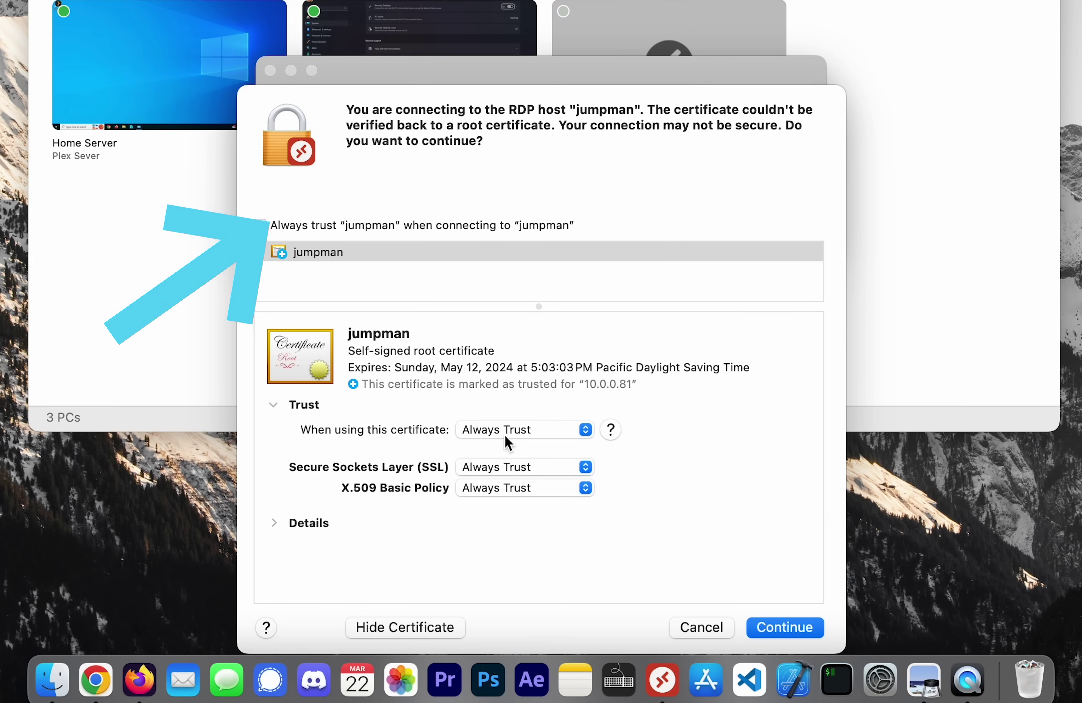
{"action": "left_click", "coordinate": [753, 627]}
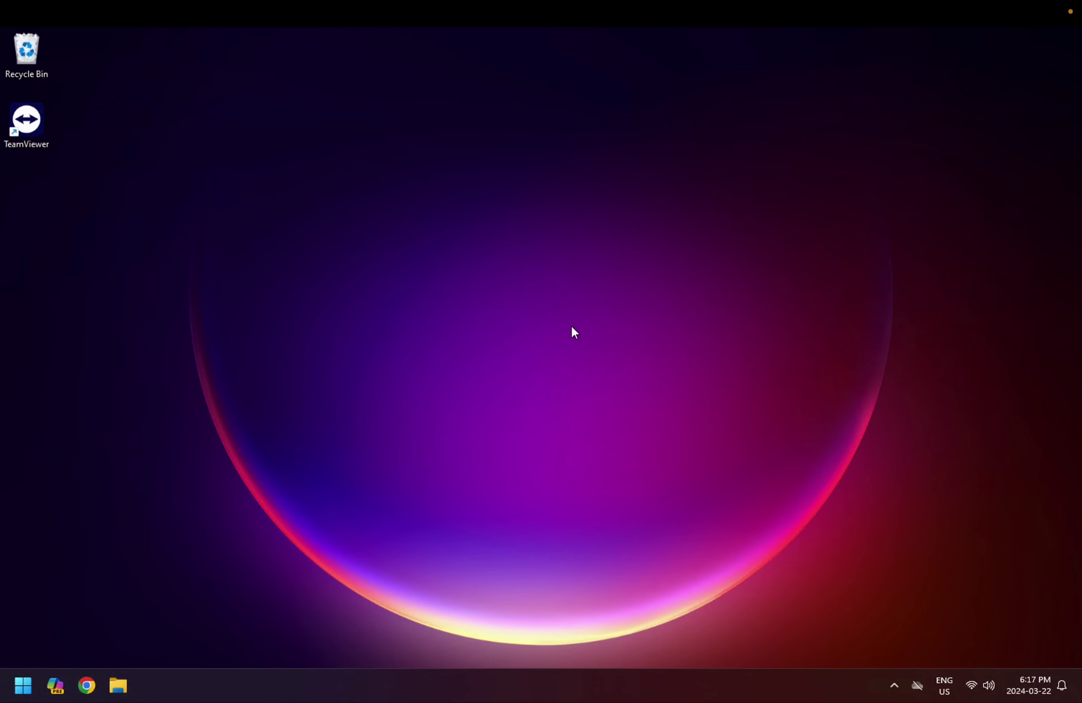
{"action": "key", "text": "ctrl+Left"}
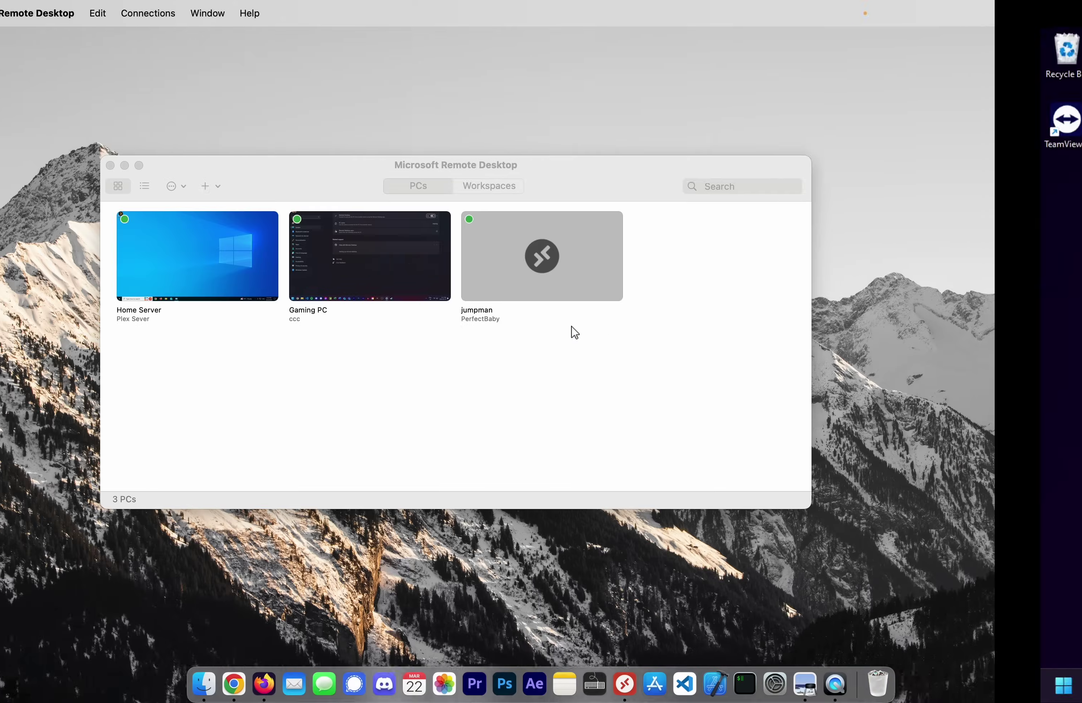
{"action": "key", "text": "ctrl+Right"}
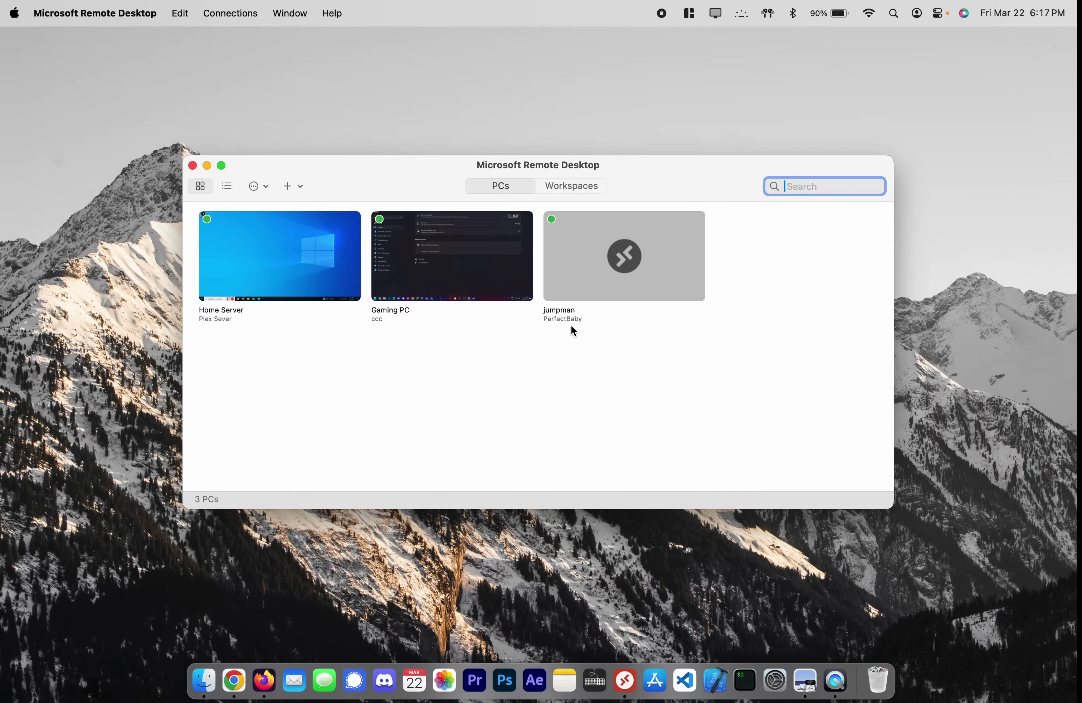
{"action": "key", "text": "ctrl+Right"}
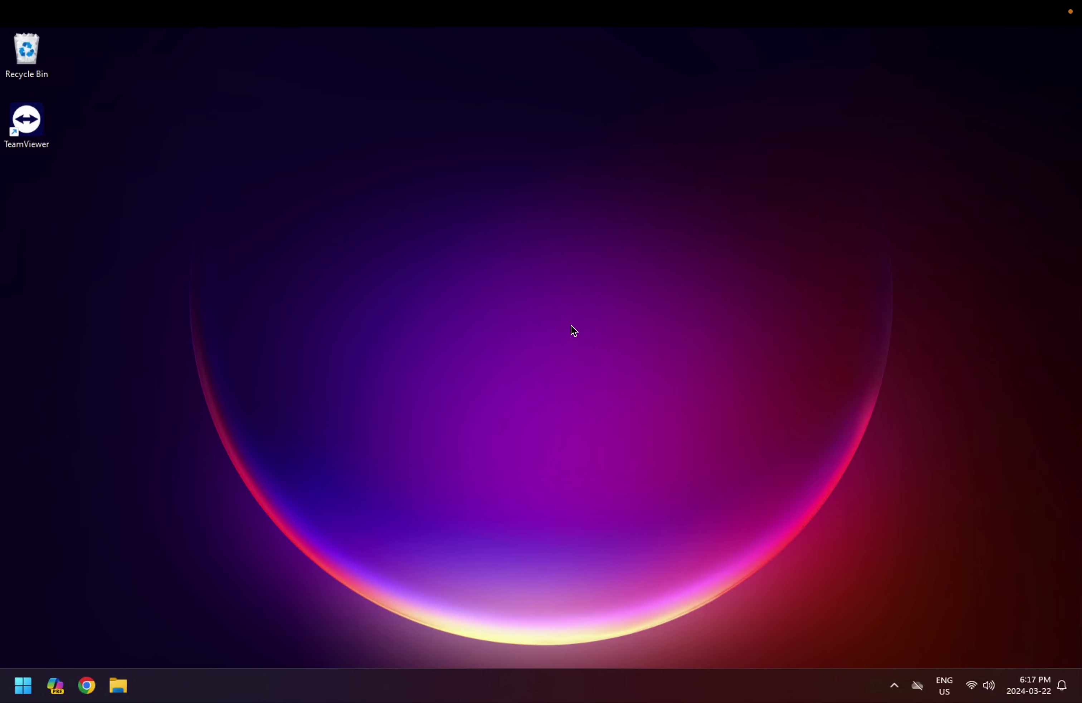
{"action": "key", "text": "ctrl+Left"}
- Open Command Prompt on the remote PC and move its window down and right
{"action": "left_click", "coordinate": [23, 685]}
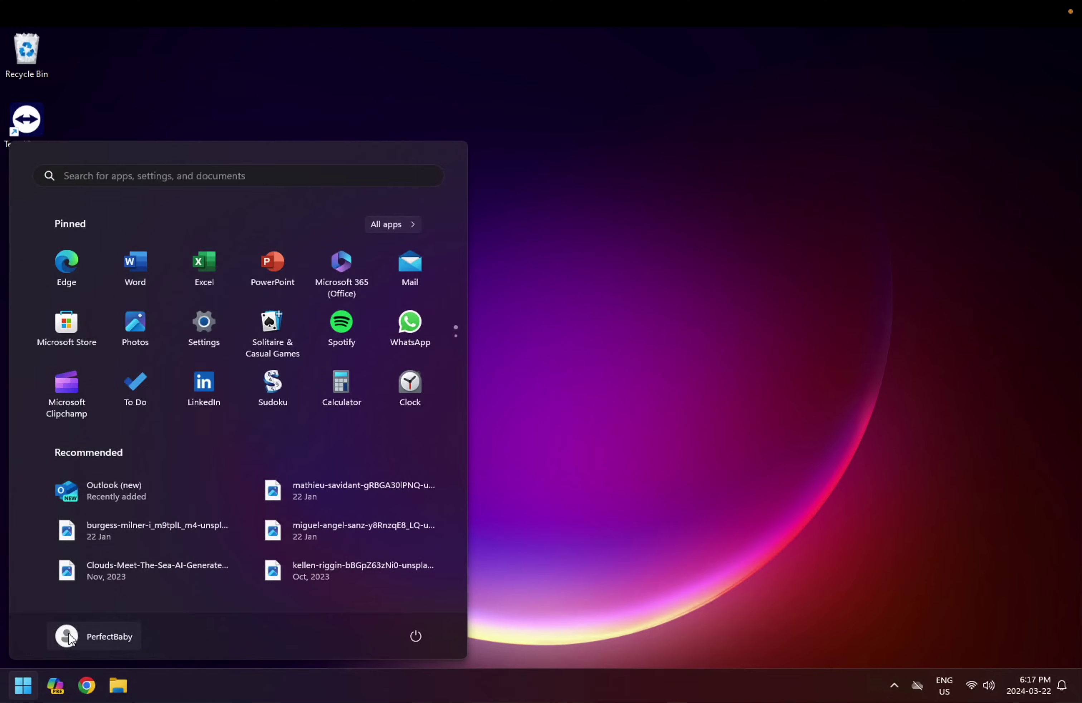
{"action": "type", "text": "cmd"}
{"action": "key", "text": "Return"}
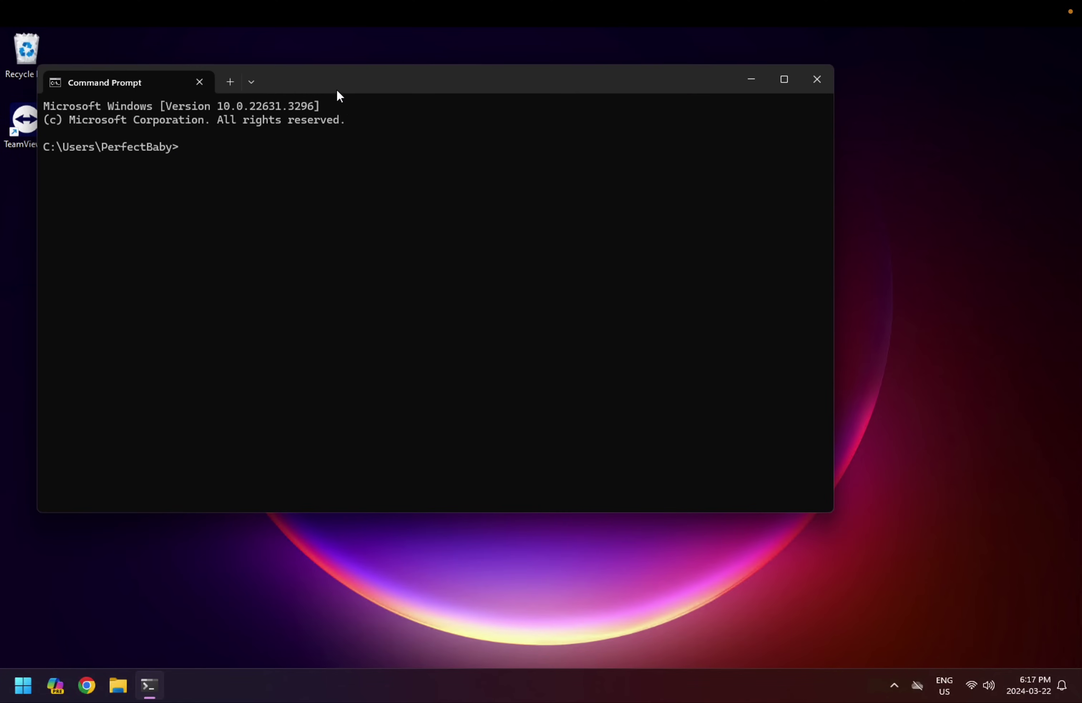
{"action": "left_click_drag", "start_coordinate": [337, 90], "coordinate": [458, 142]}
- Run ipconfig and select the Wi-Fi 2 IPv4 address 10.0.0.81
{"action": "type", "text": "ip"}
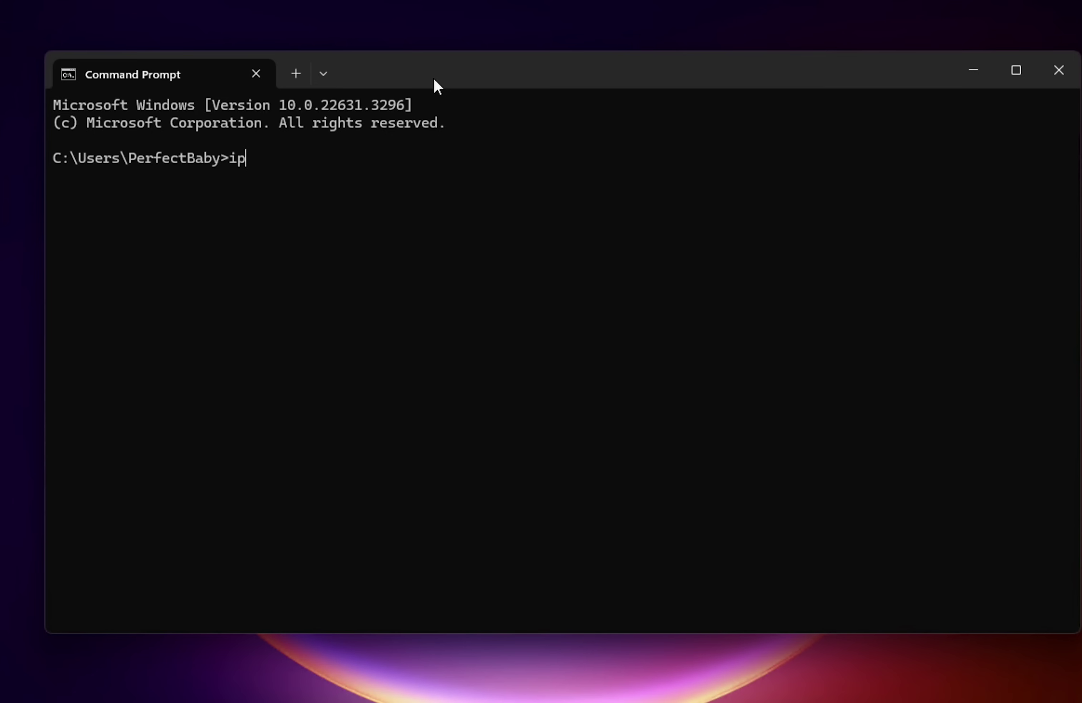
{"action": "type", "text": "config"}
{"action": "key", "text": "Return"}
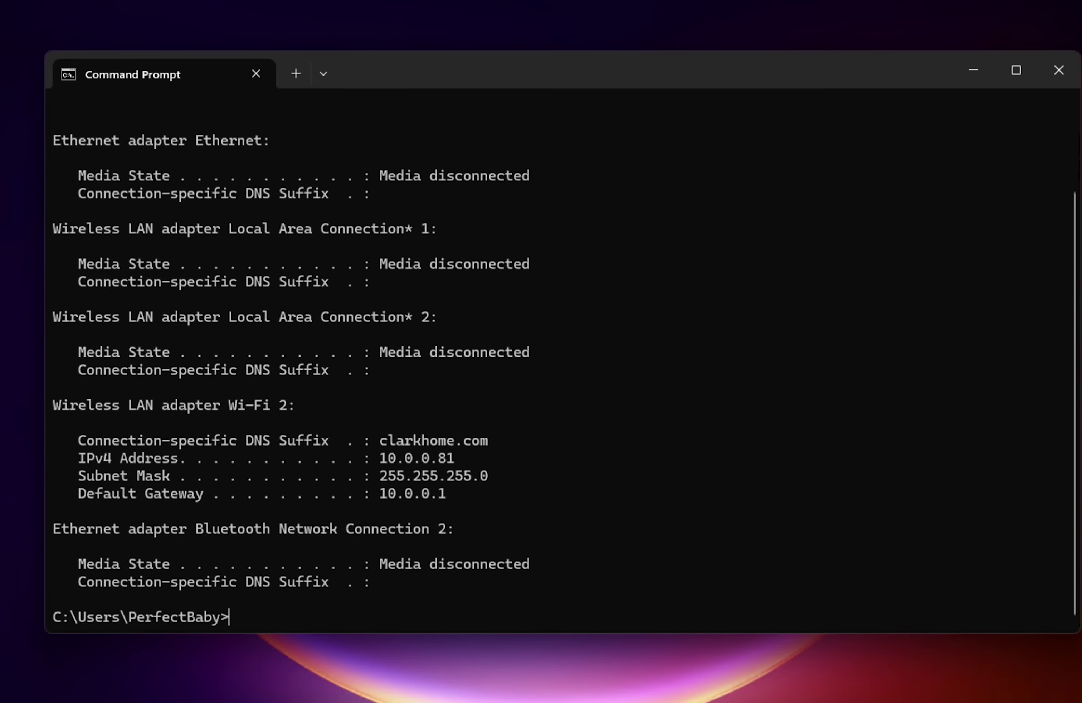
{"action": "left_click_drag", "start_coordinate": [468, 458], "coordinate": [110, 458]}
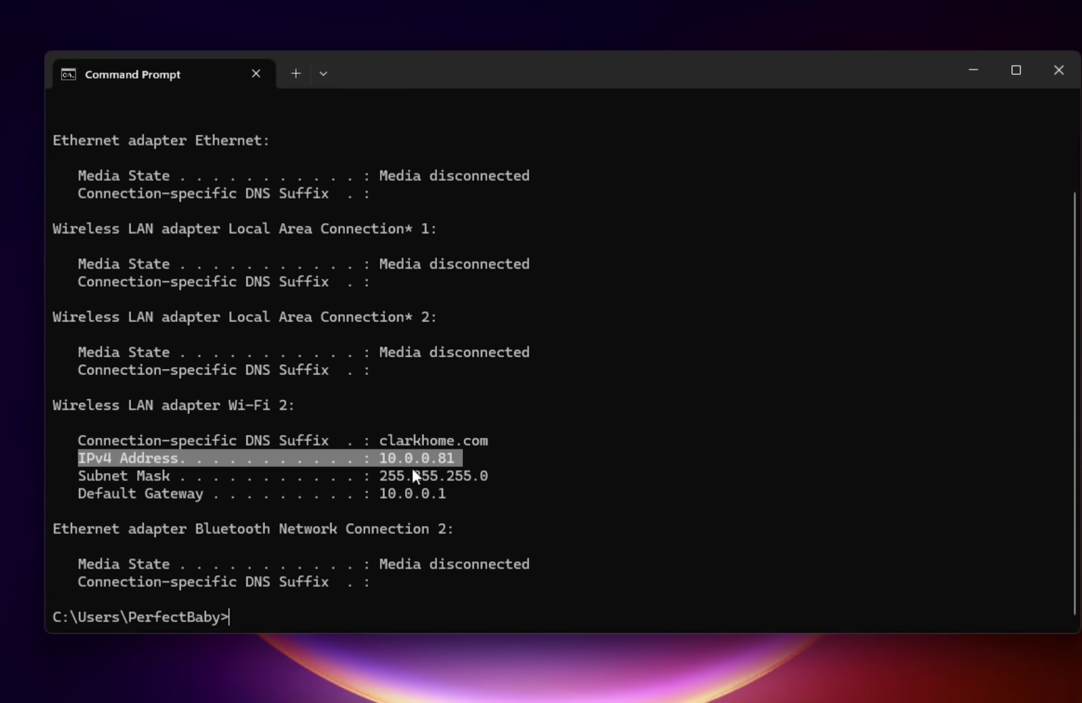